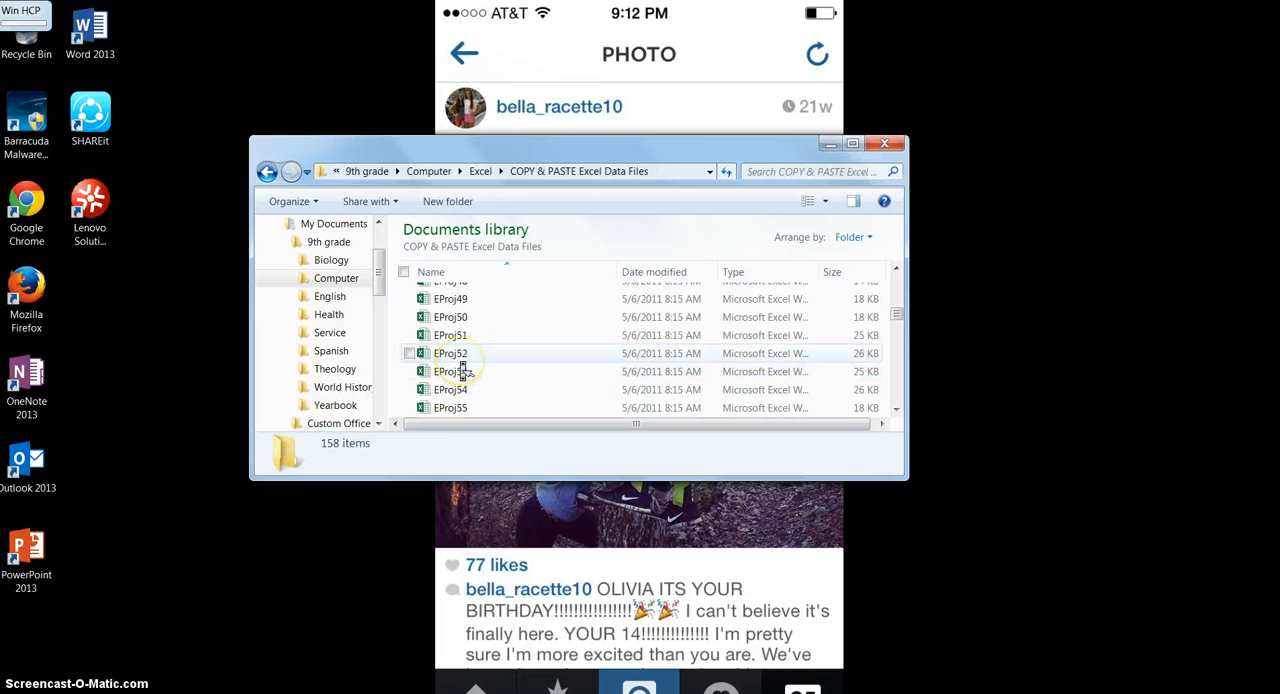
pyautogui.scroll(-5, 463, 370)
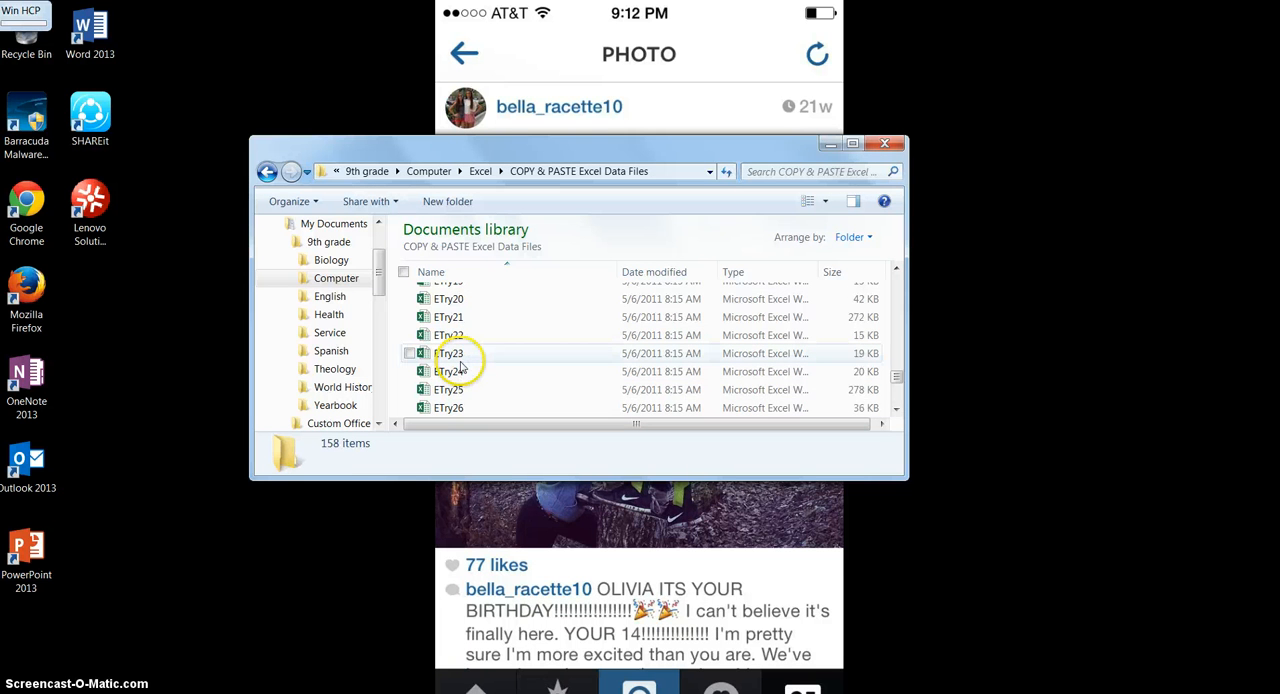
# Open the ETry17 workbook from the COPY & PASTE Excel Data Files folder.
pyautogui.scroll(2, 463, 365)
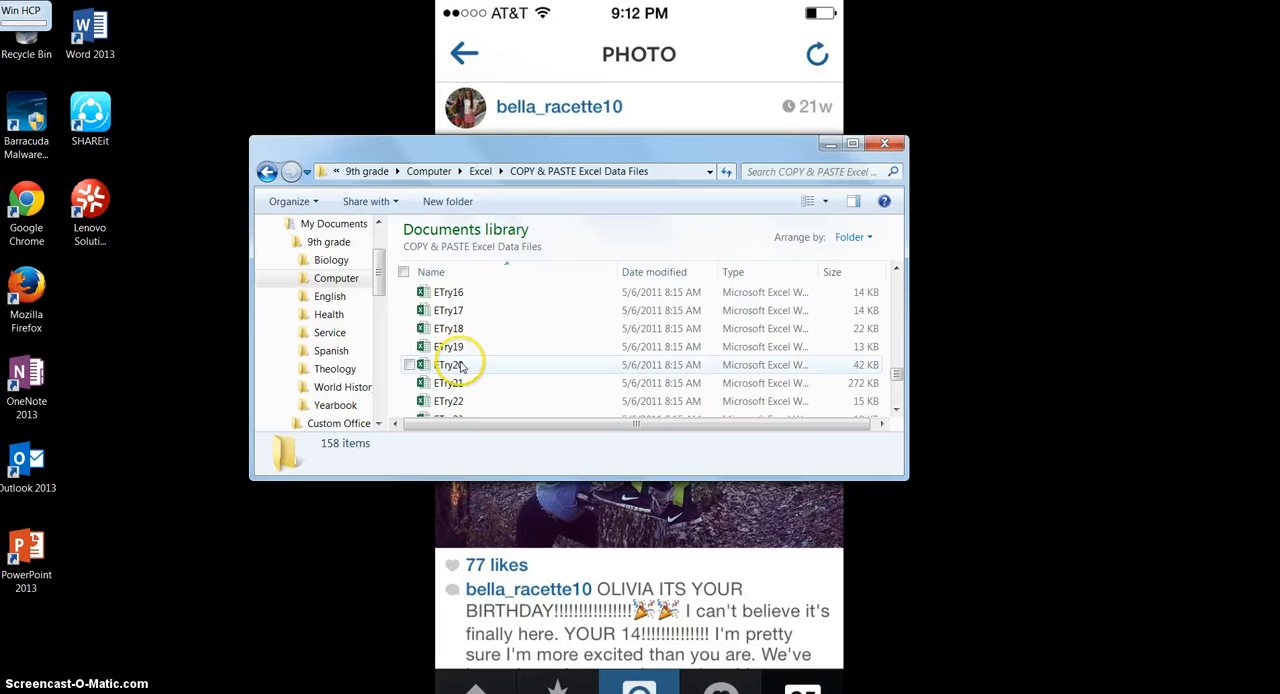
pyautogui.click(472, 313)
pyautogui.doubleClick(475, 313)
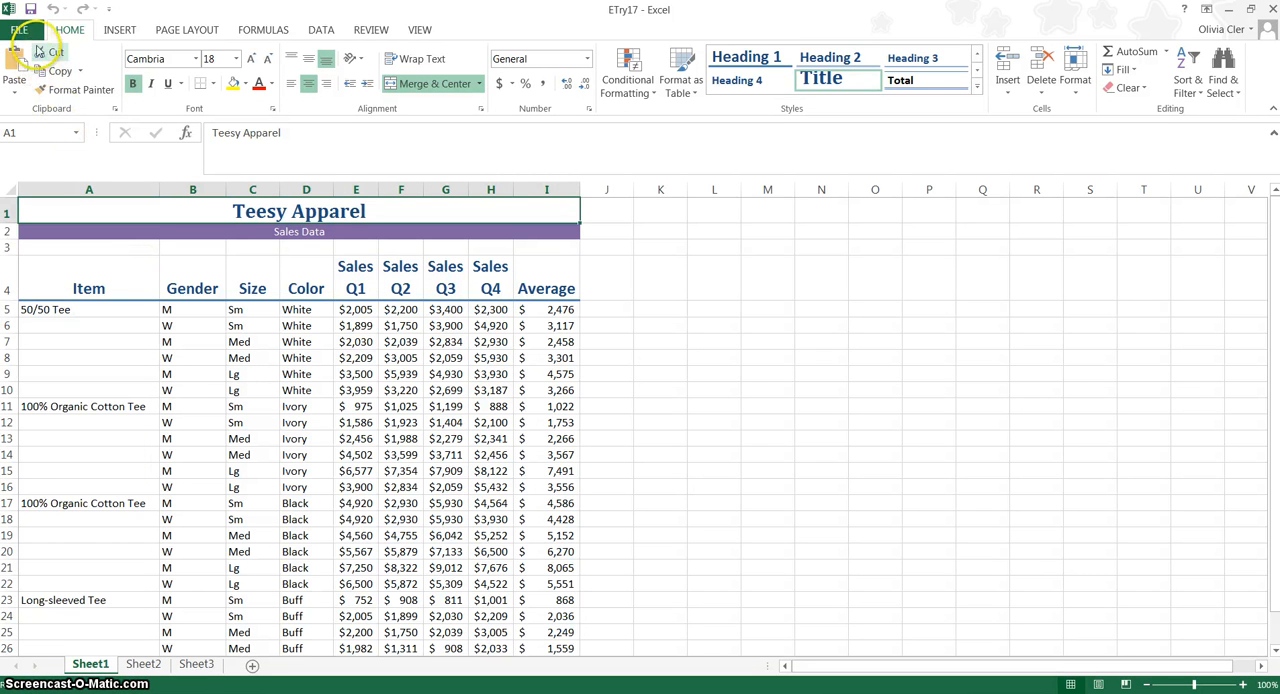
# Save the workbook in the Excel folder as ETry17 followed by the student's name, overwriting the existing copy.
pyautogui.click(26, 30)
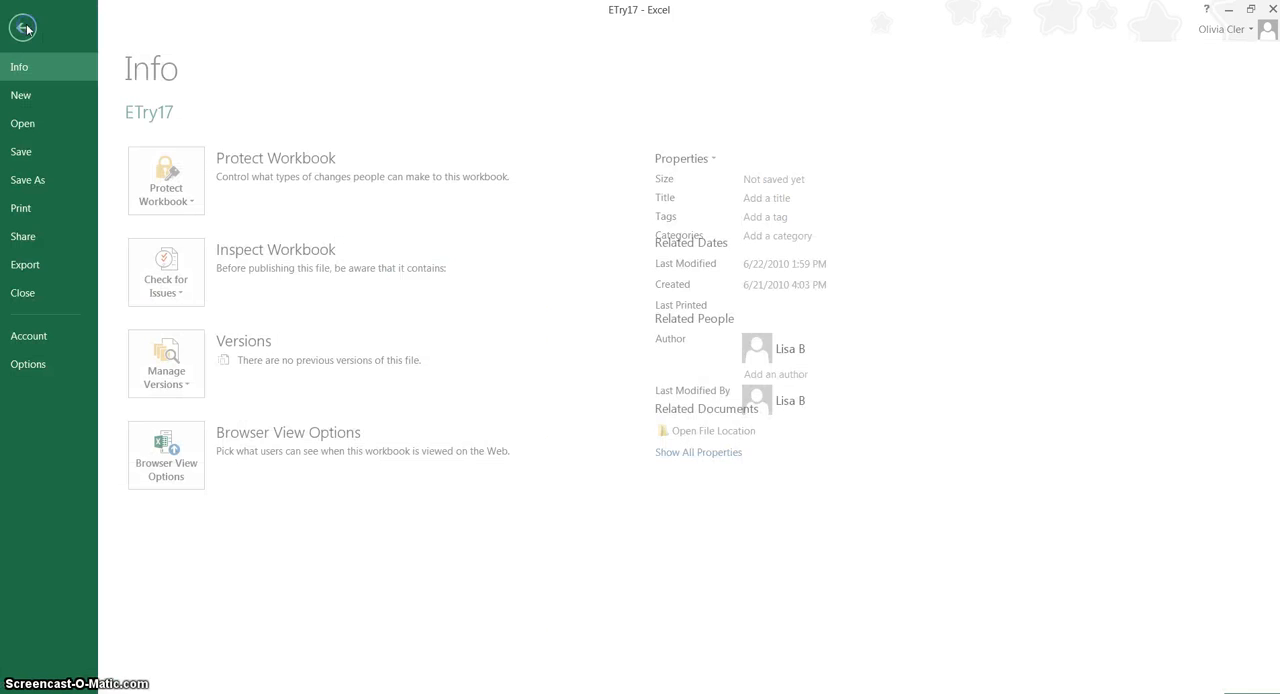
pyautogui.click(46, 179)
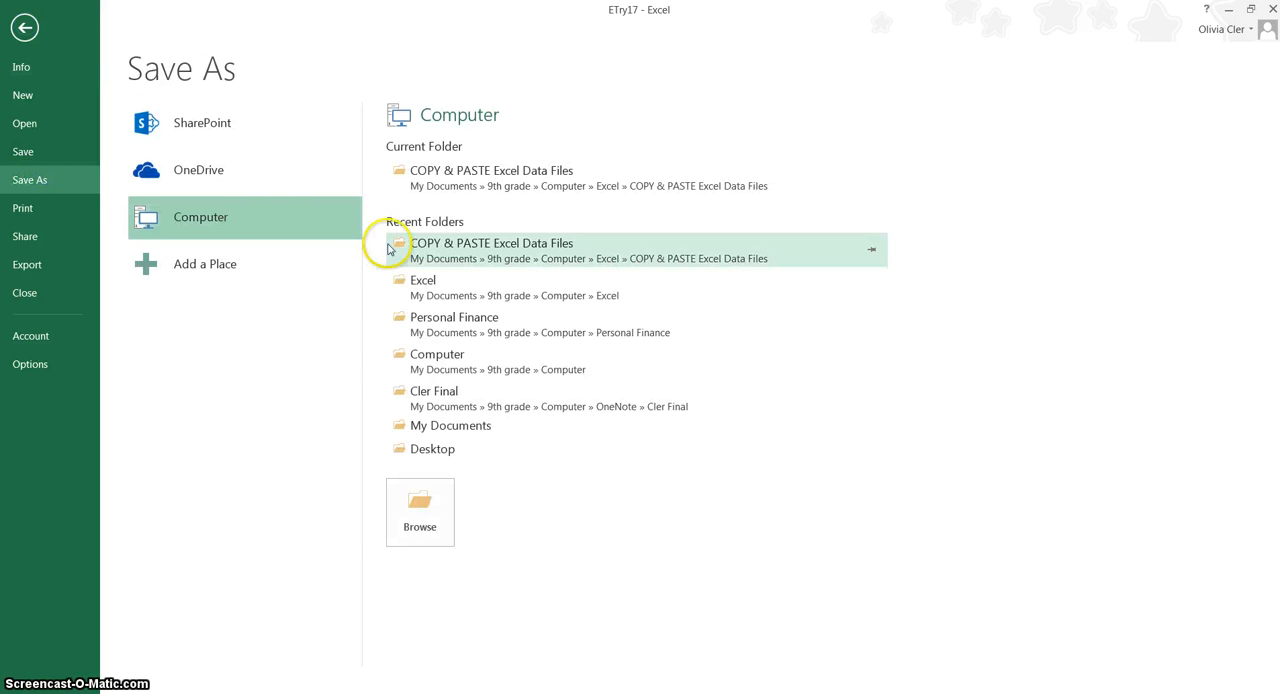
pyautogui.click(420, 290)
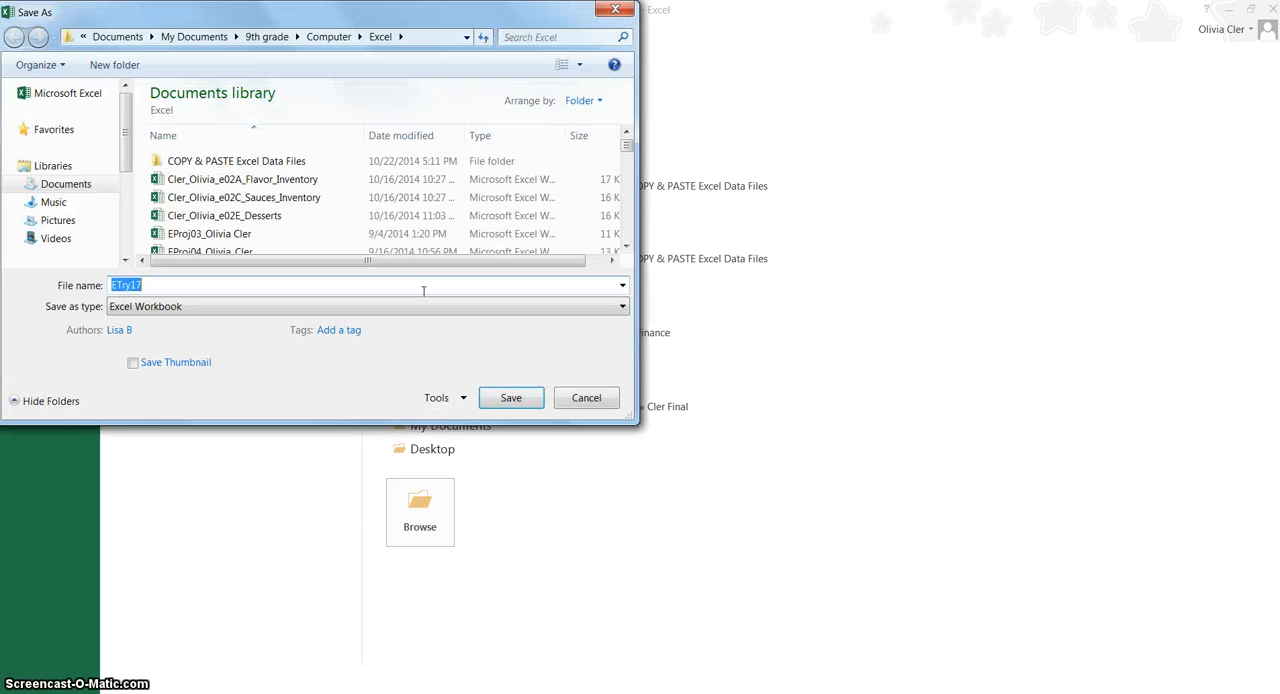
pyautogui.write('_Oliv')
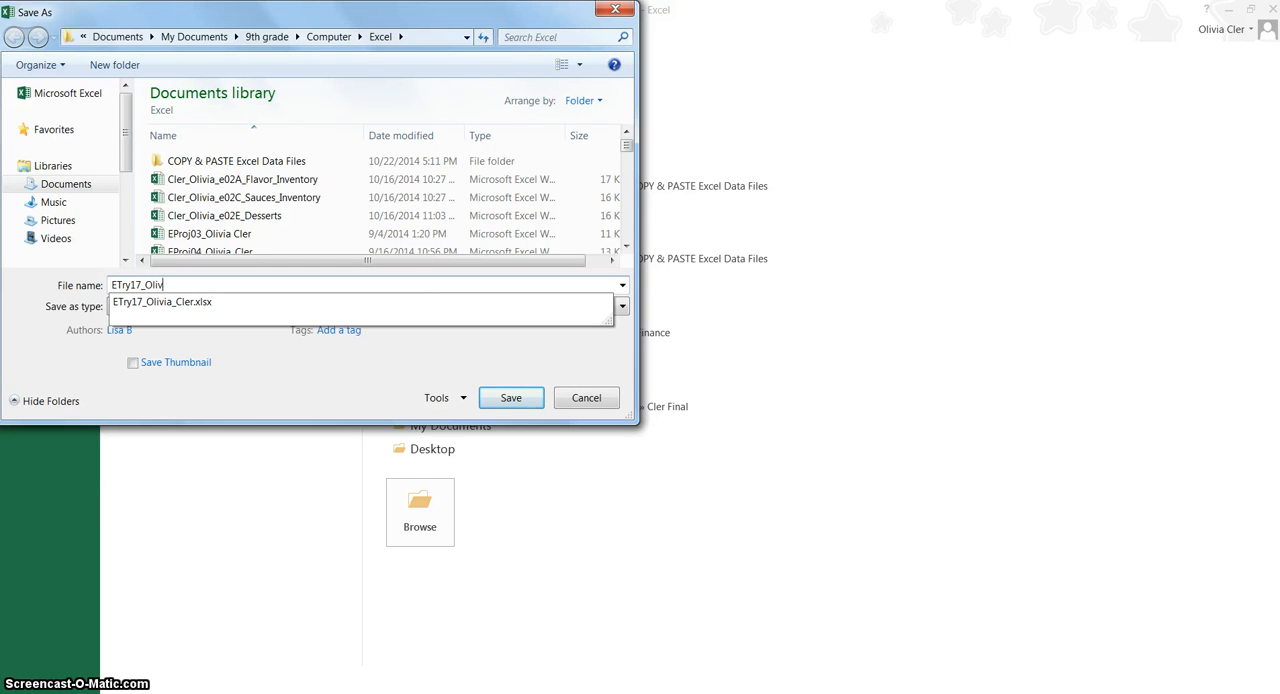
pyautogui.write('ia_Cler')
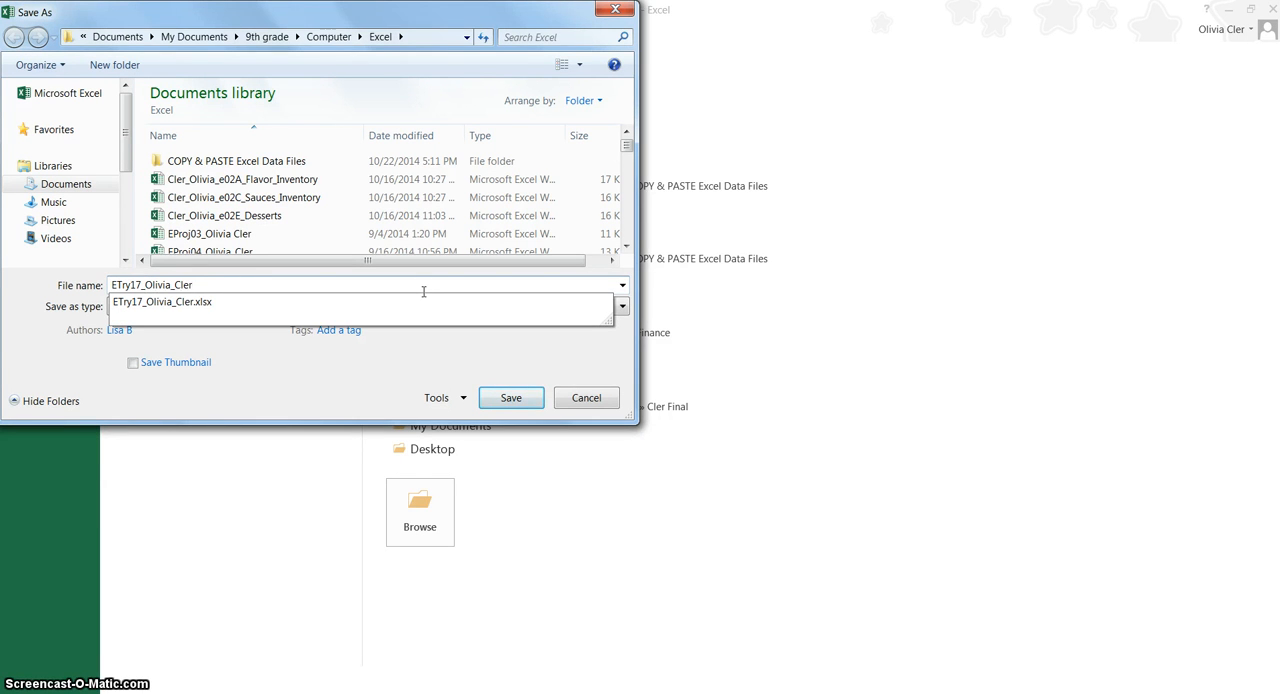
pyautogui.press('Return')
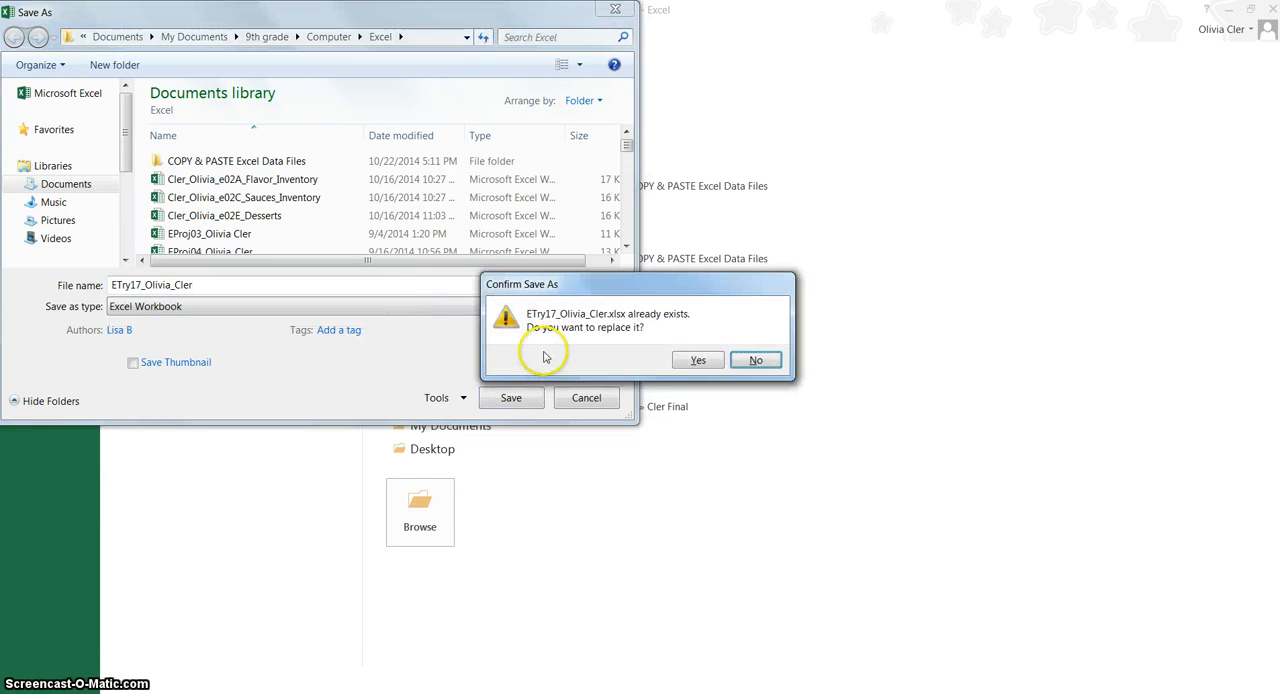
pyautogui.click(690, 360)
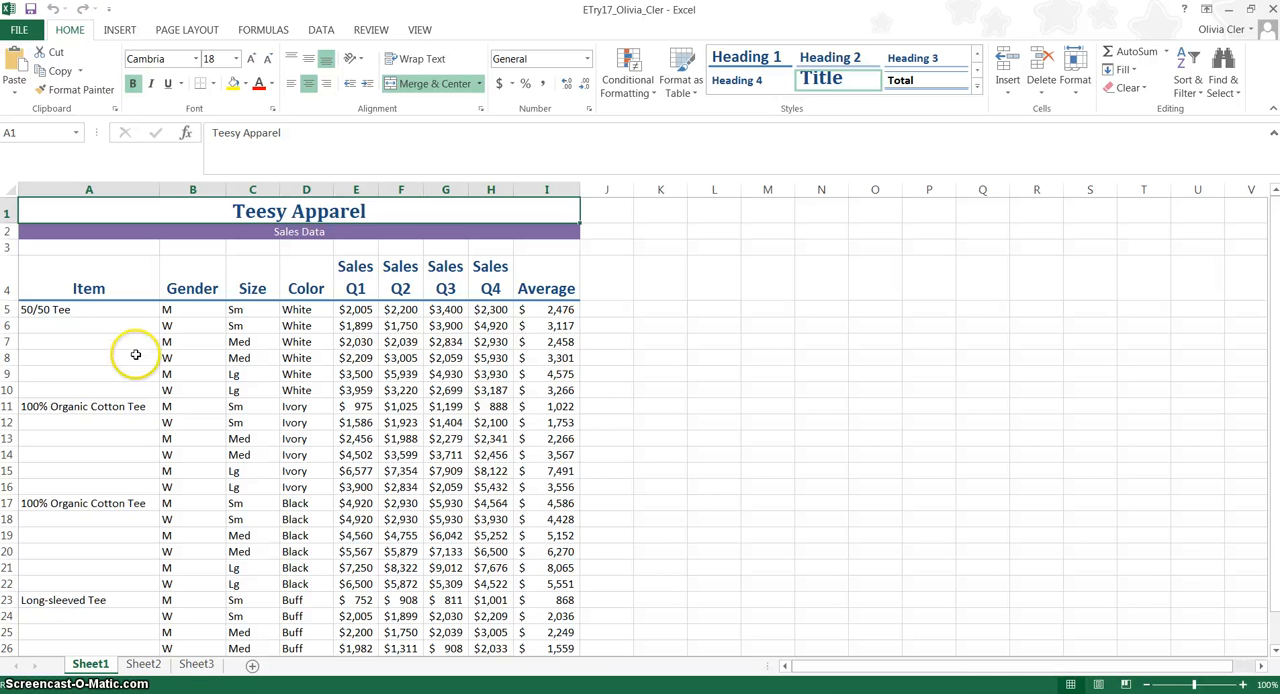
# Insert a page header and enter the student's name in its left section.
pyautogui.click(128, 28)
pyautogui.click(1058, 78)
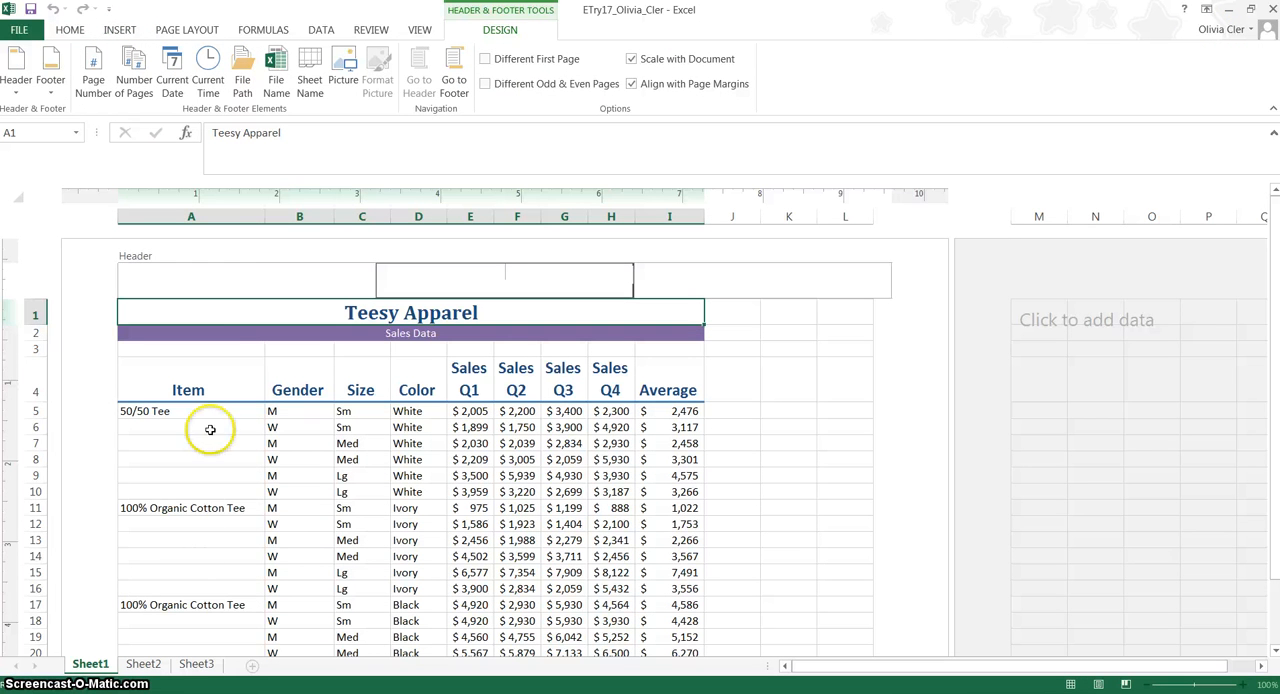
pyautogui.click(234, 280)
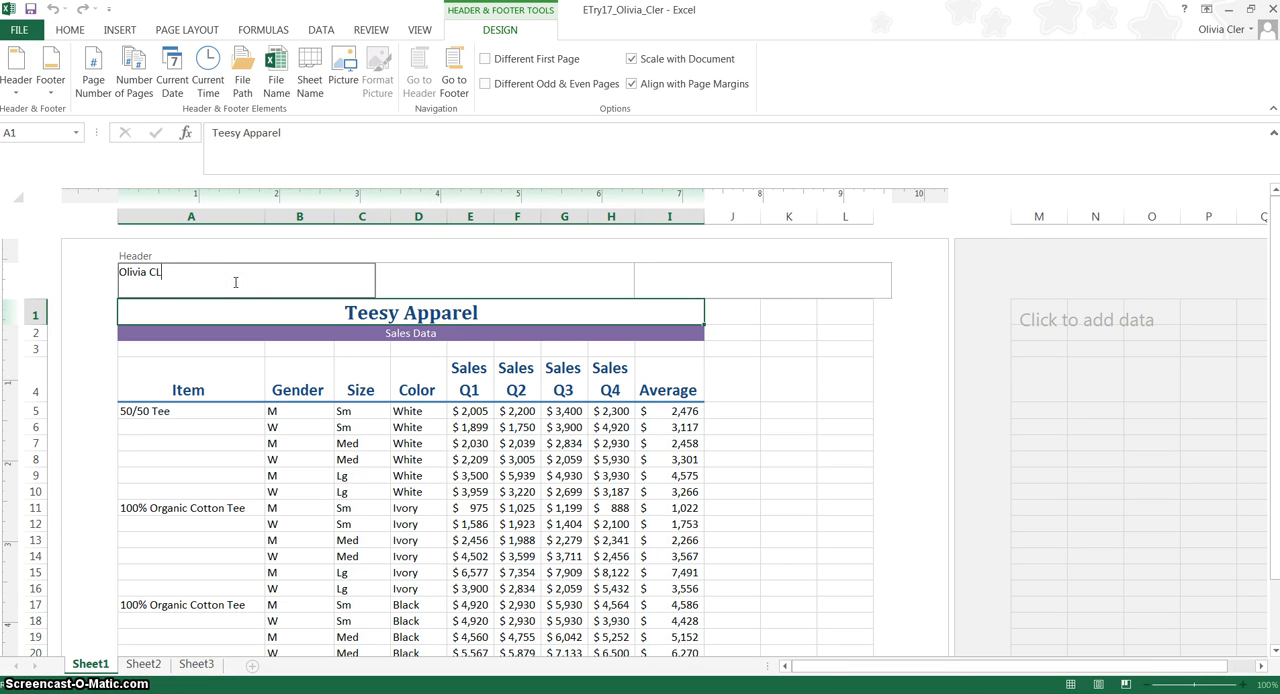
pyautogui.write('Olivia CLer')
pyautogui.press('Tab')
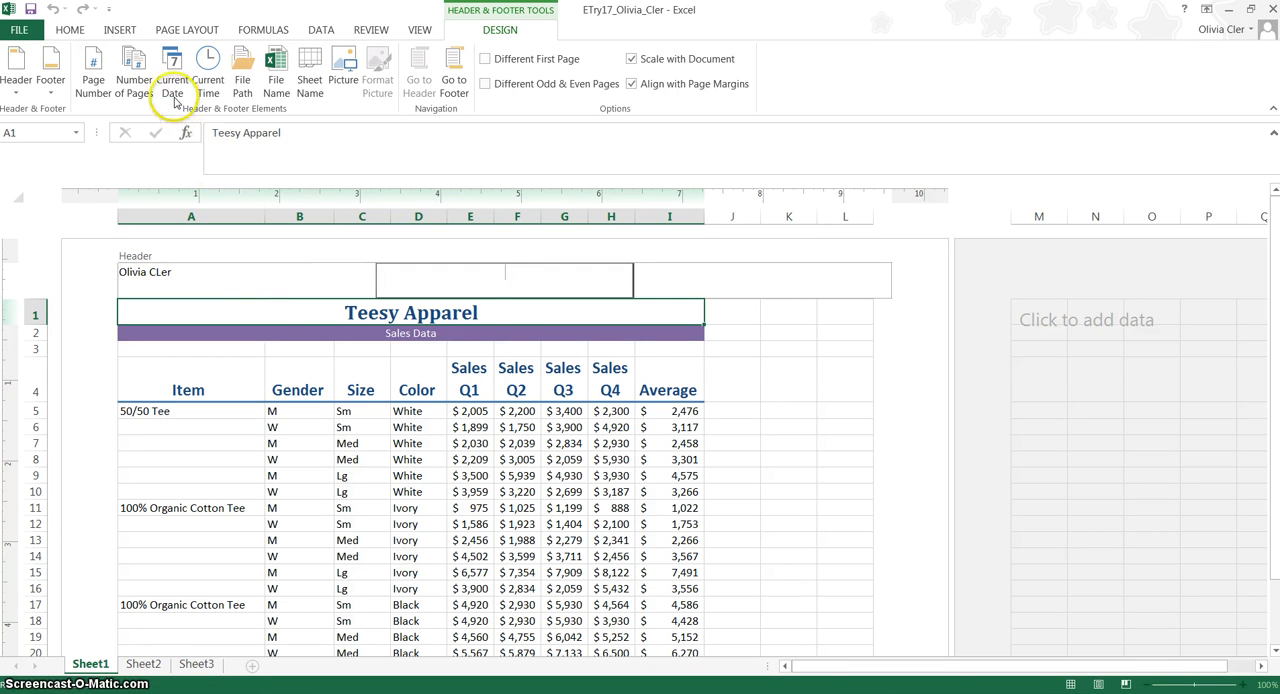
# Add the current date to the center header section and the page number to the right section, returning to Normal view.
pyautogui.click(173, 93)
pyautogui.press('Tab')
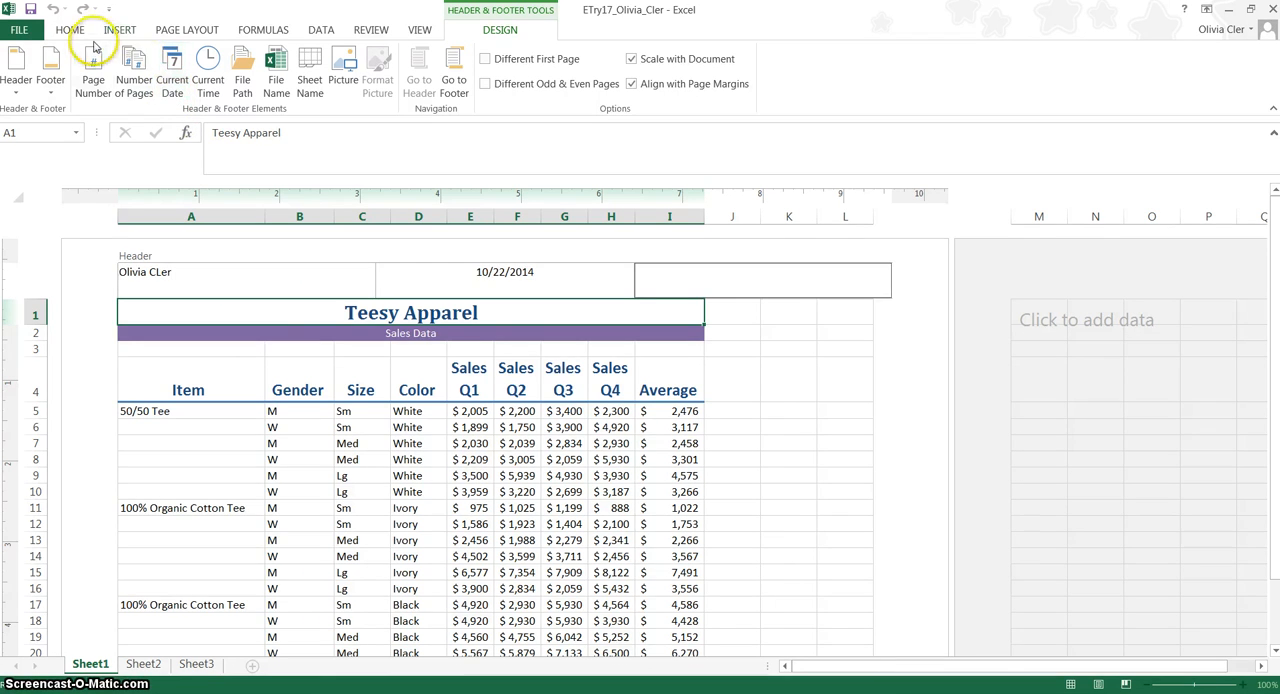
pyautogui.click(91, 80)
pyautogui.press('Tab')
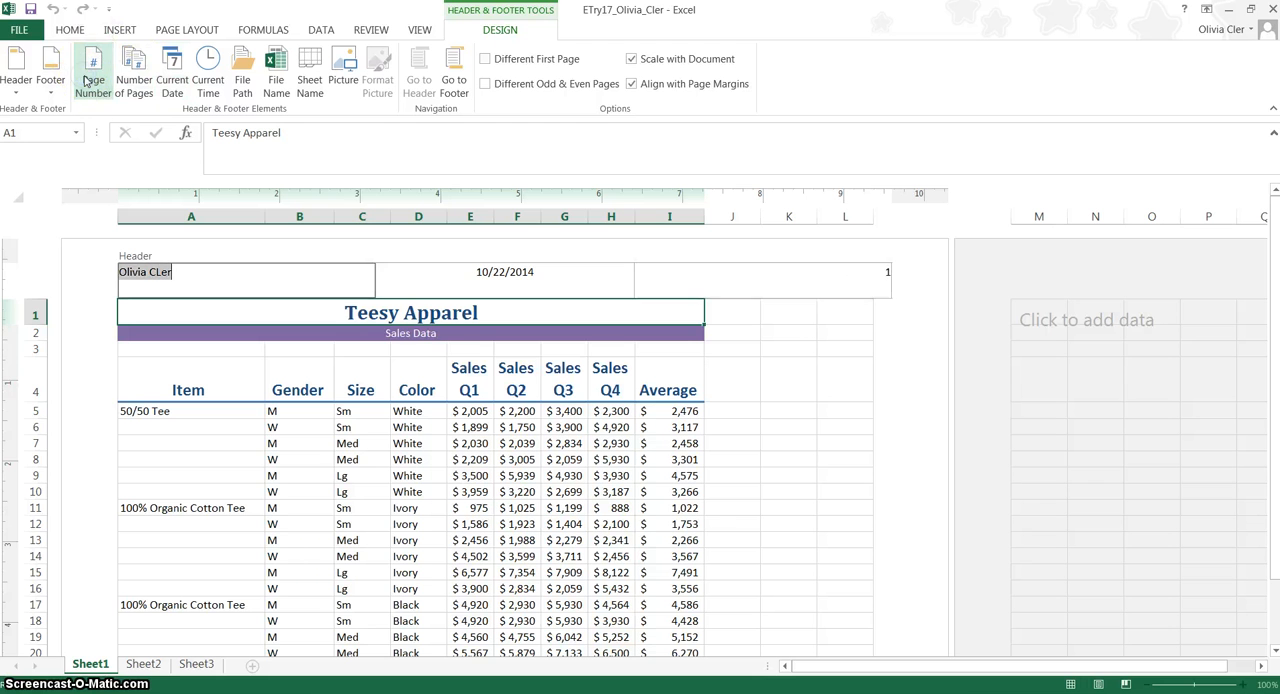
pyautogui.click(705, 503)
pyautogui.click(1070, 684)
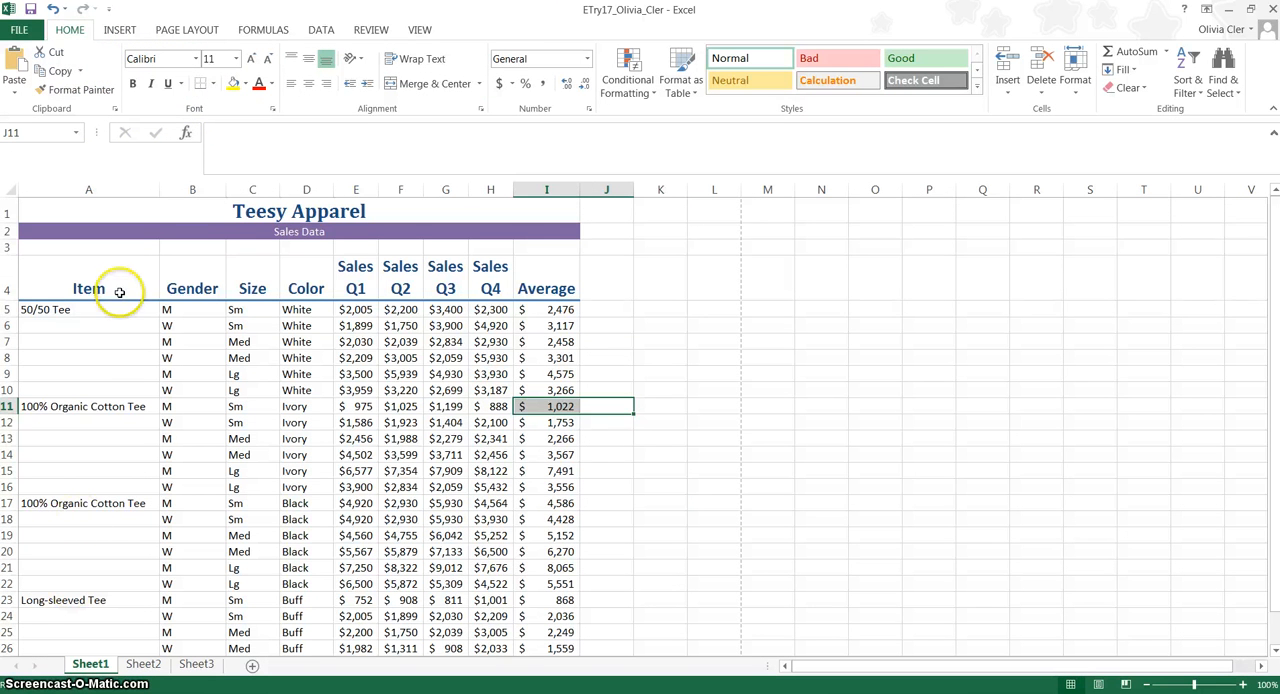
# Merge cells A5 through A10 without centering and angle their text counterclockwise.
pyautogui.moveTo(116, 314); pyautogui.dragTo(114, 390)
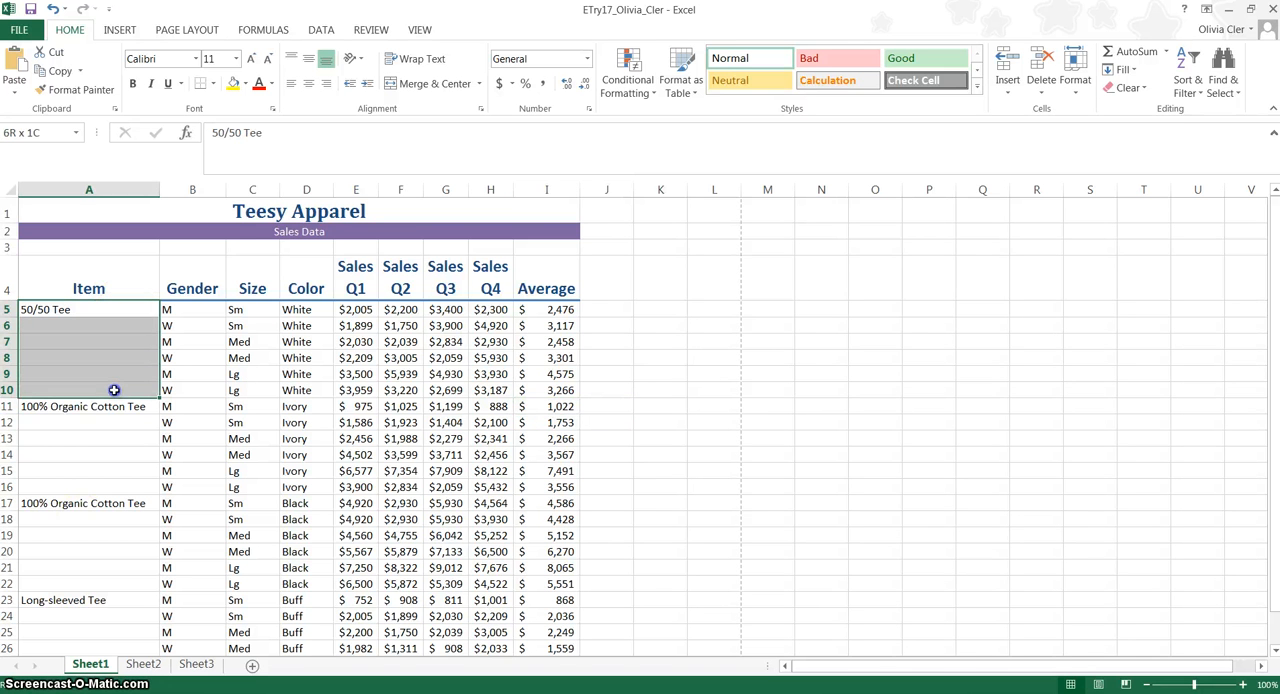
pyautogui.click(481, 84)
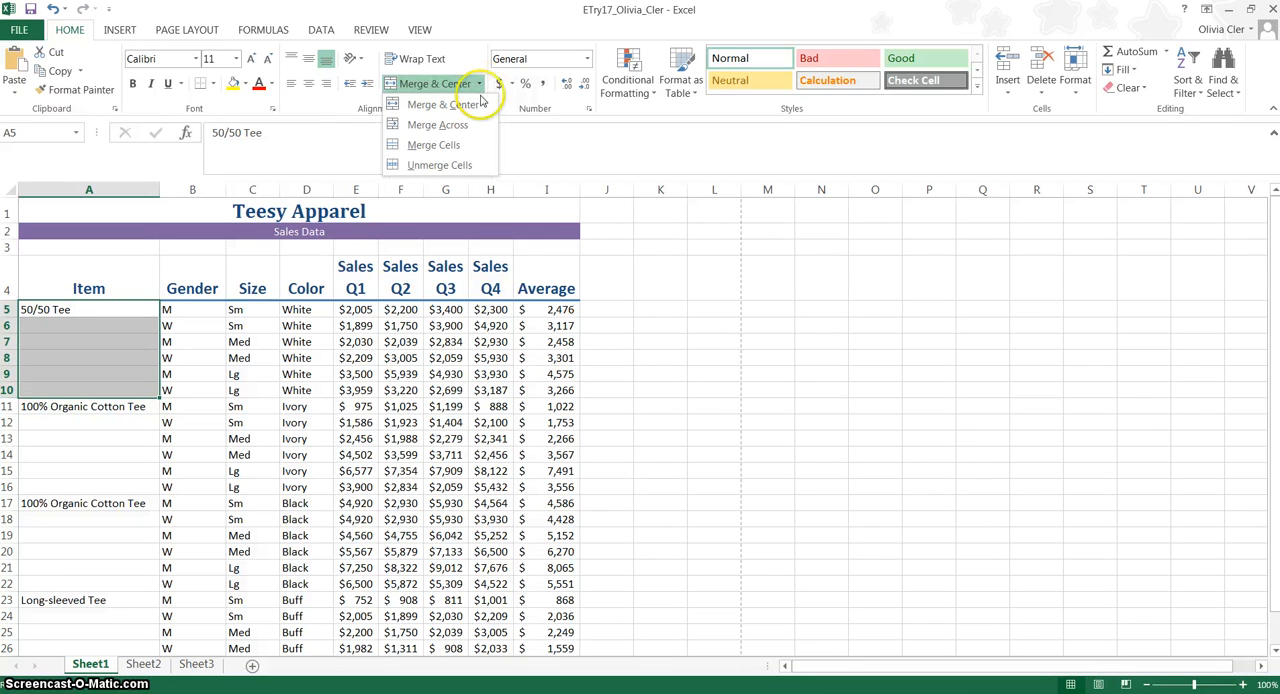
pyautogui.click(465, 145)
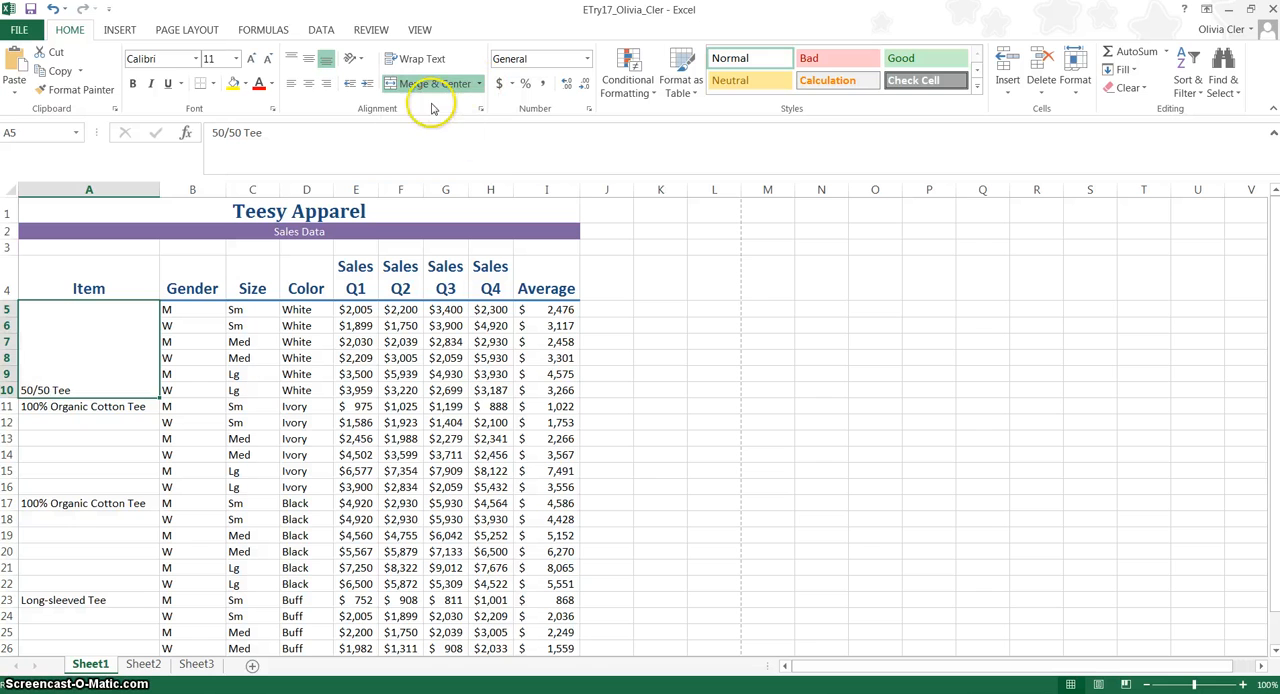
pyautogui.click(355, 60)
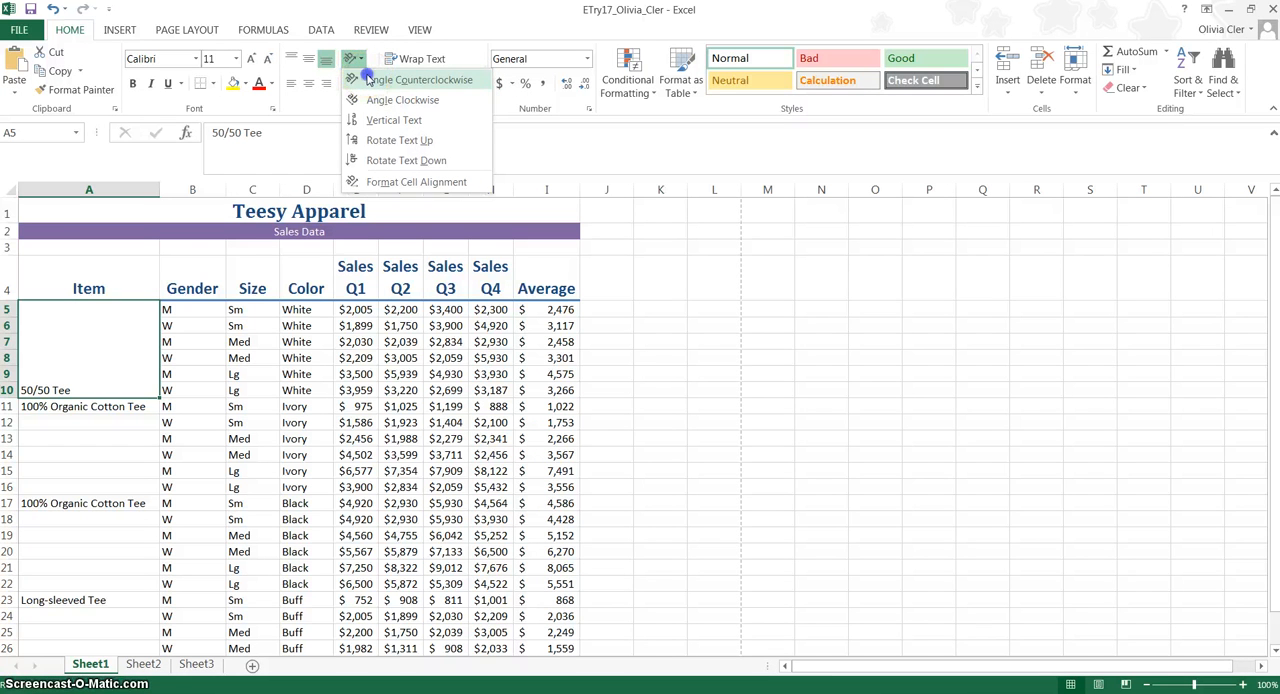
pyautogui.click(370, 80)
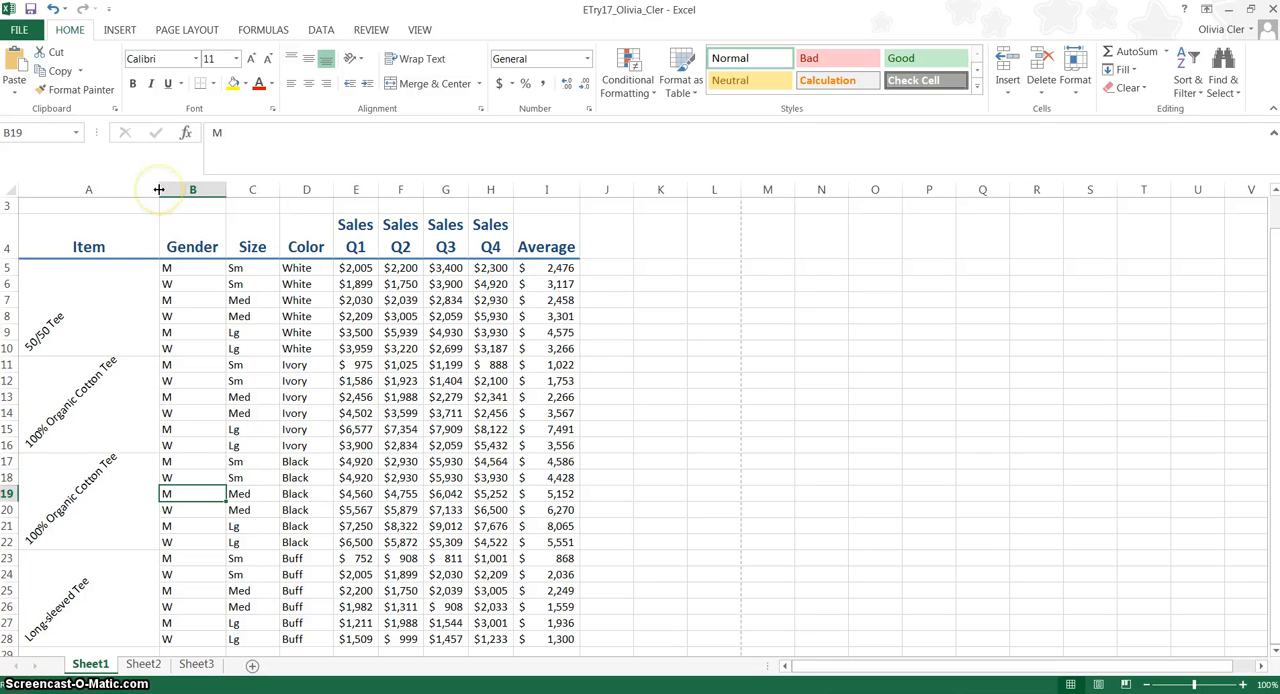
# Narrow column A and add a bottom border under the 50/50 Tee rows A5:I10.
pyautogui.moveTo(158, 189); pyautogui.dragTo(125, 190)
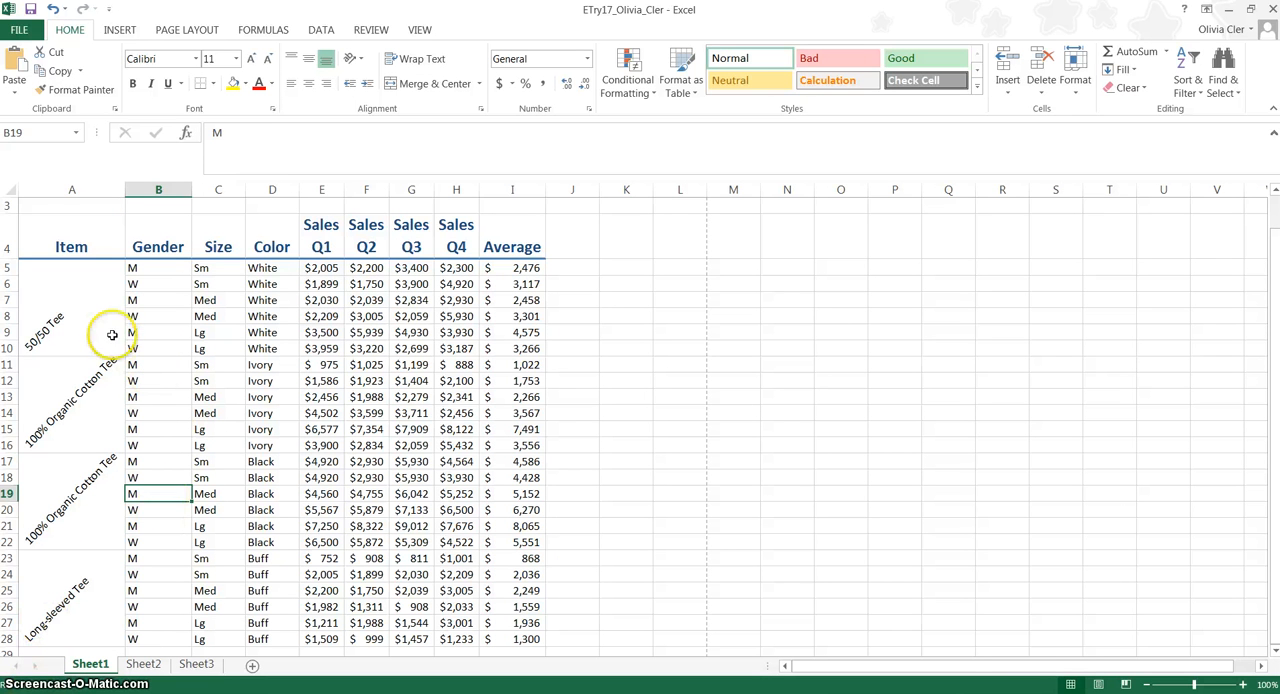
pyautogui.moveTo(97, 316); pyautogui.dragTo(518, 304)
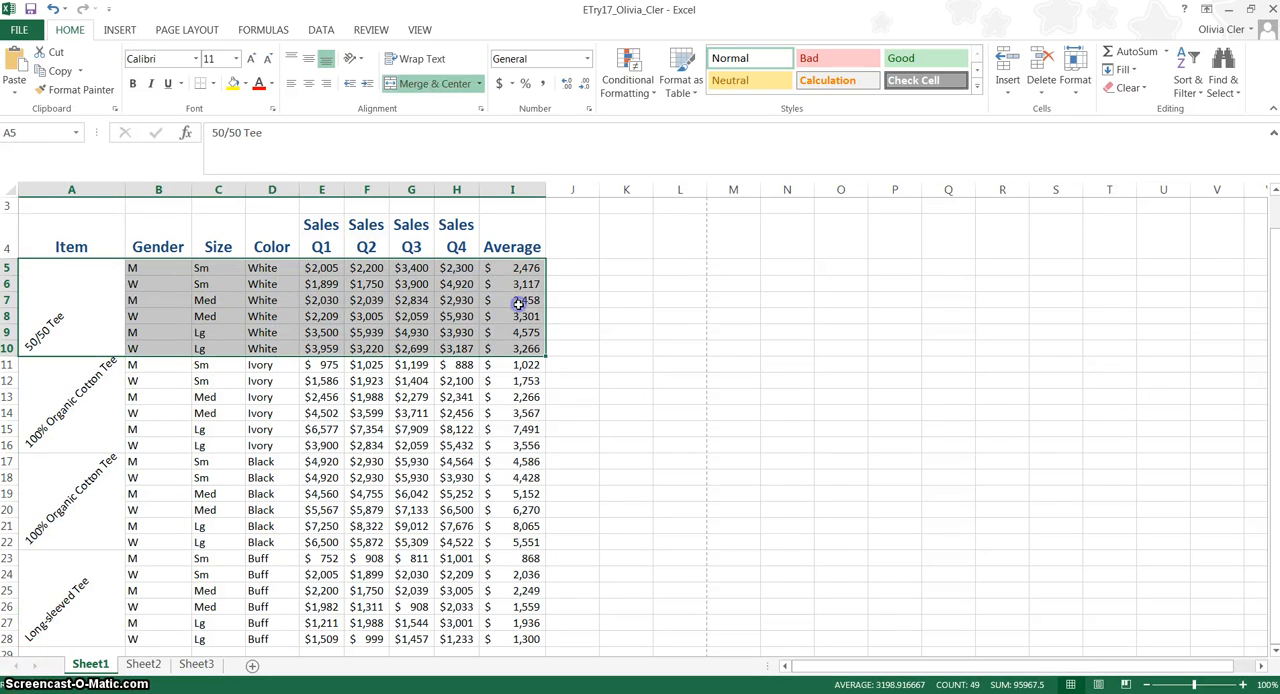
pyautogui.click(213, 85)
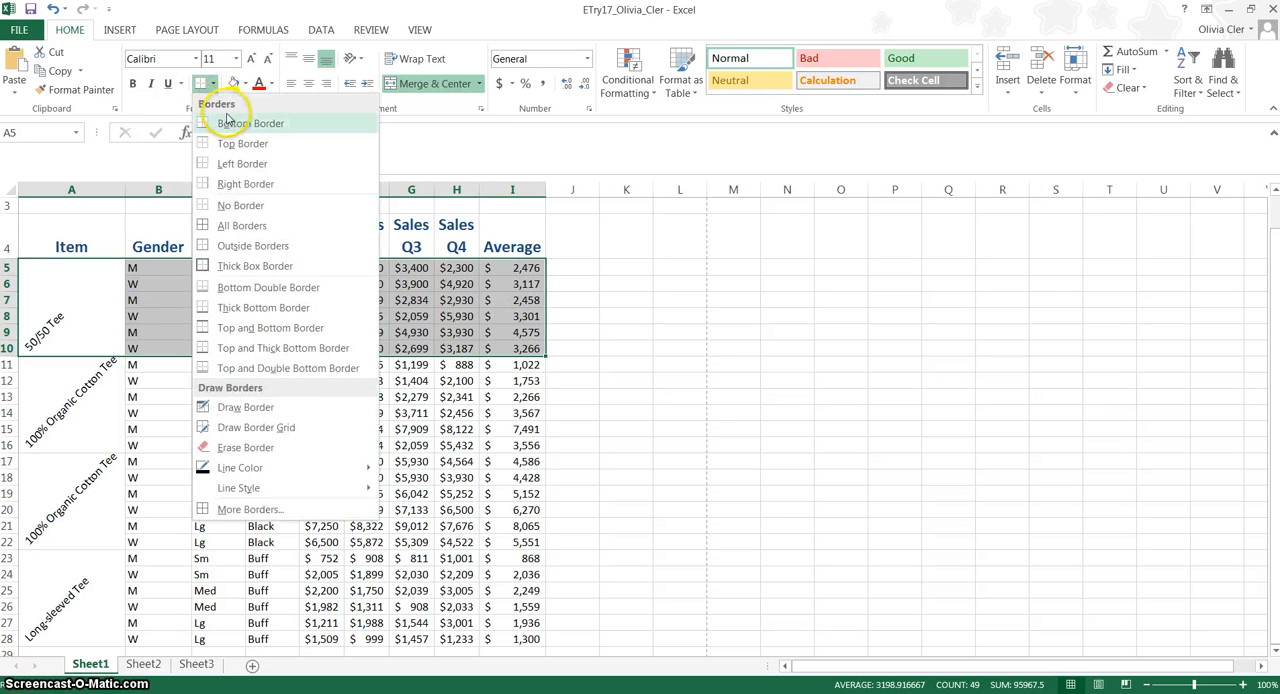
pyautogui.click(229, 120)
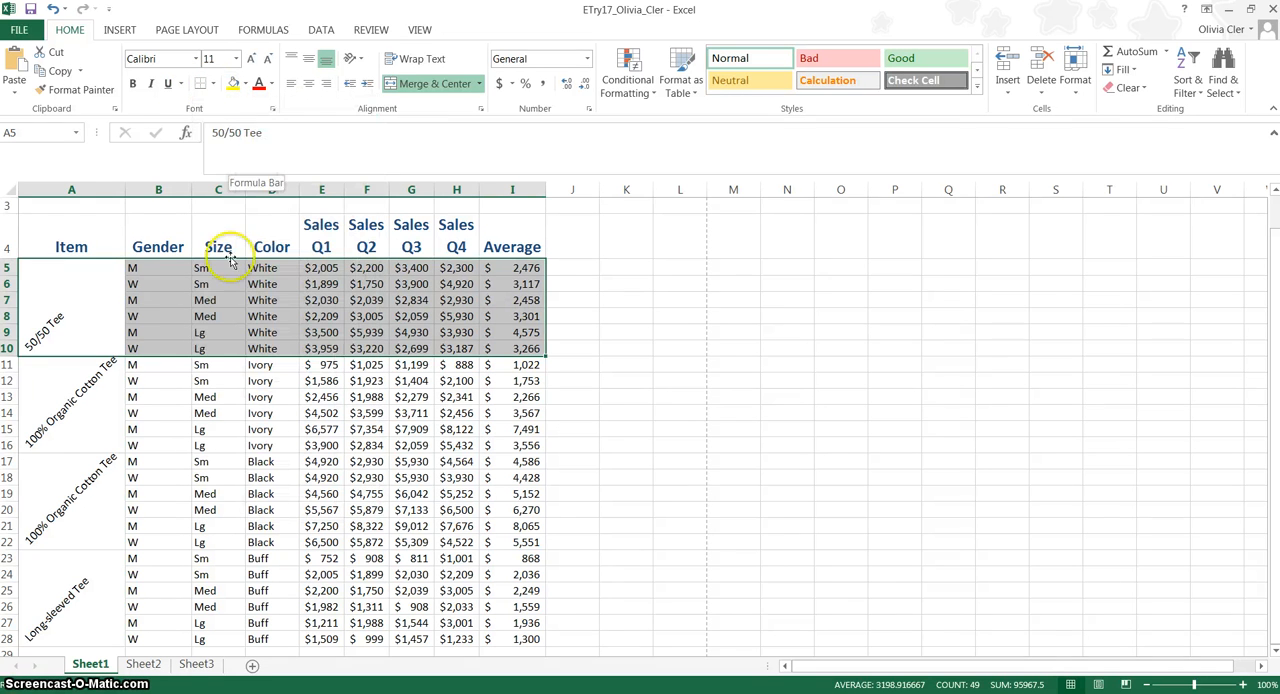
pyautogui.click(89, 406)
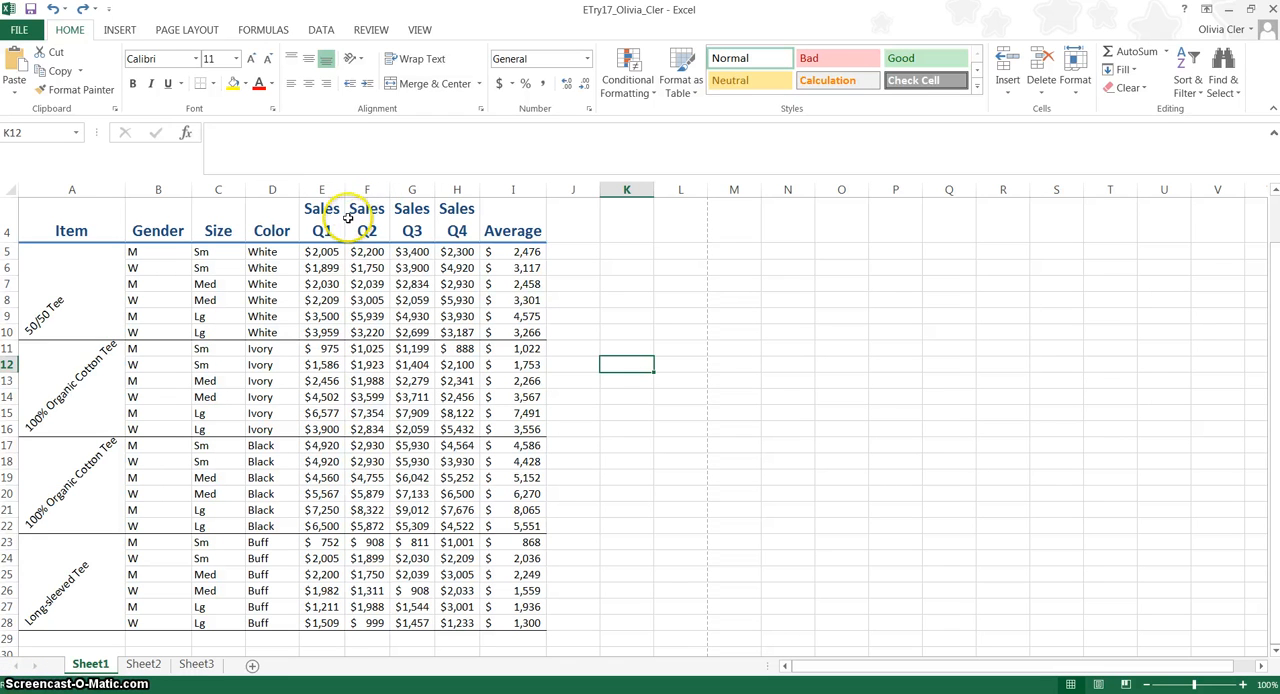
# AutoFit the widths of the Sales Q1 through Sales Q4 columns E to H.
pyautogui.moveTo(345, 189); pyautogui.dragTo(332, 190)
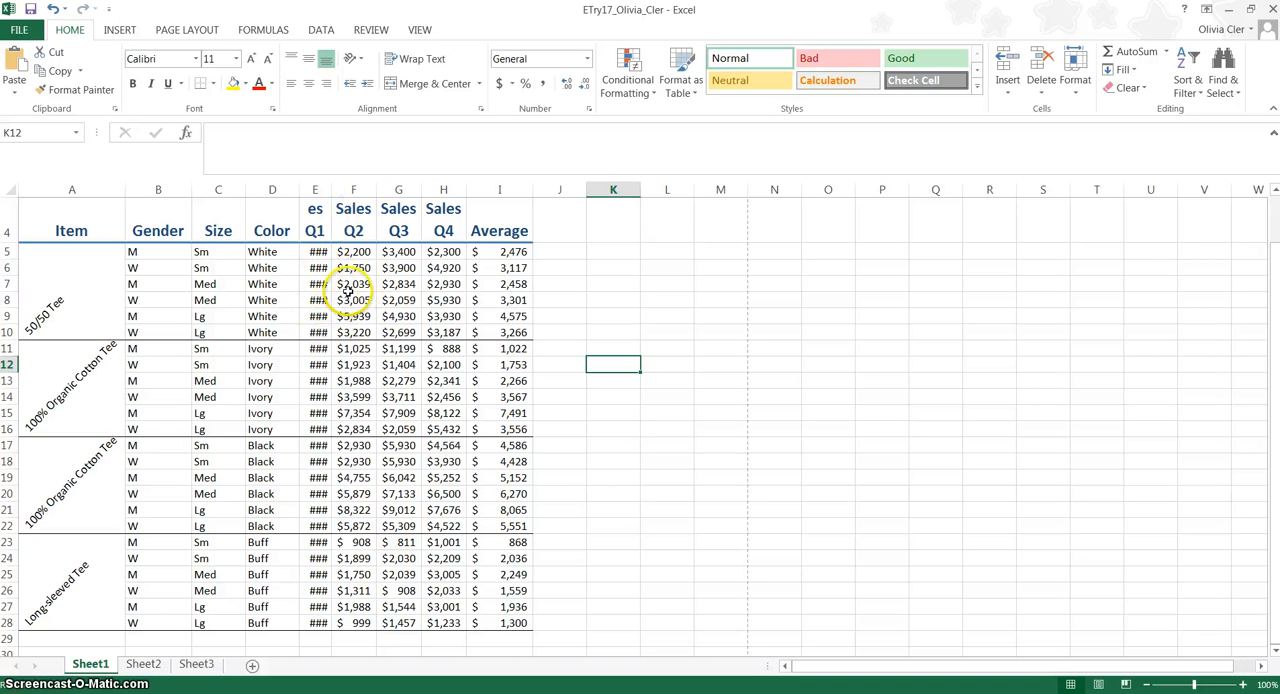
pyautogui.doubleClick(333, 192)
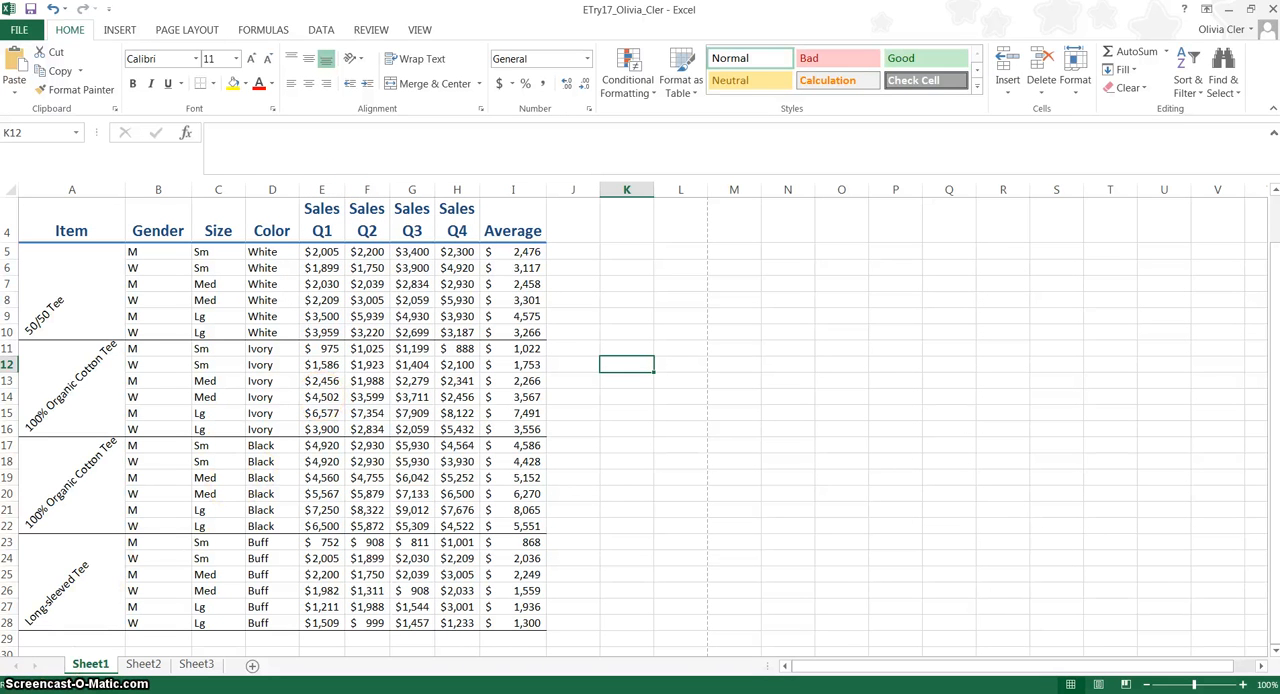
pyautogui.click(323, 300)
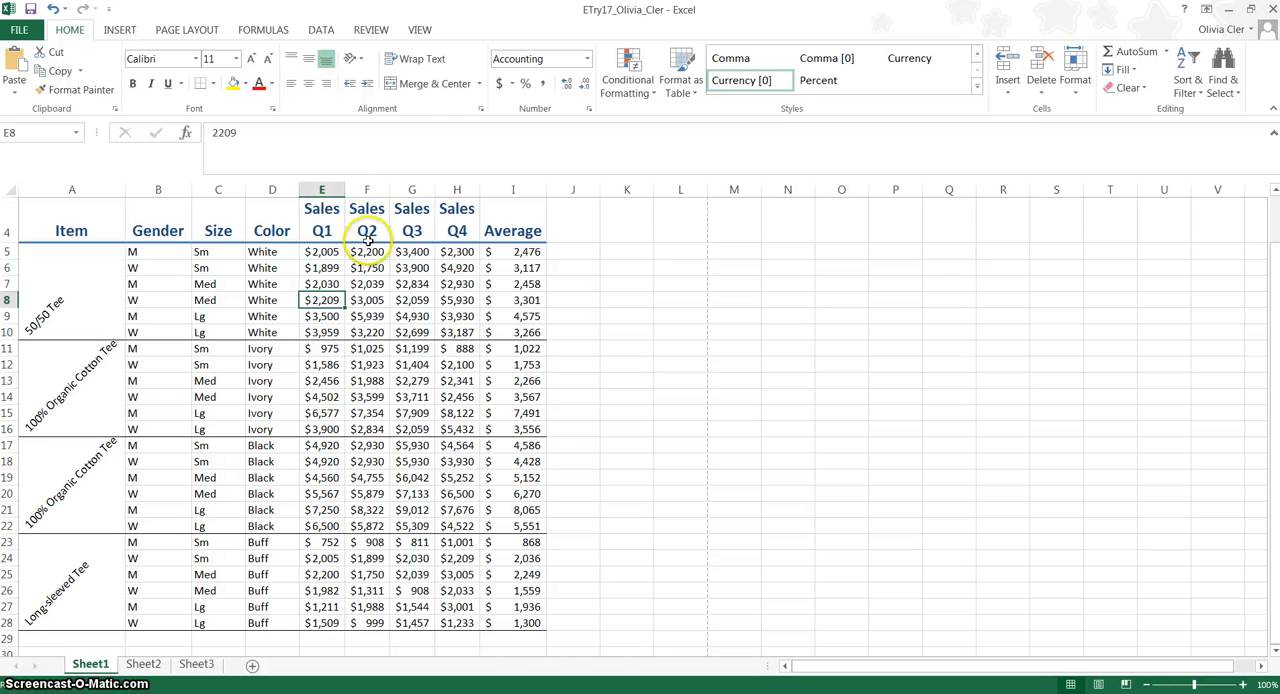
pyautogui.moveTo(366, 190); pyautogui.dragTo(452, 197)
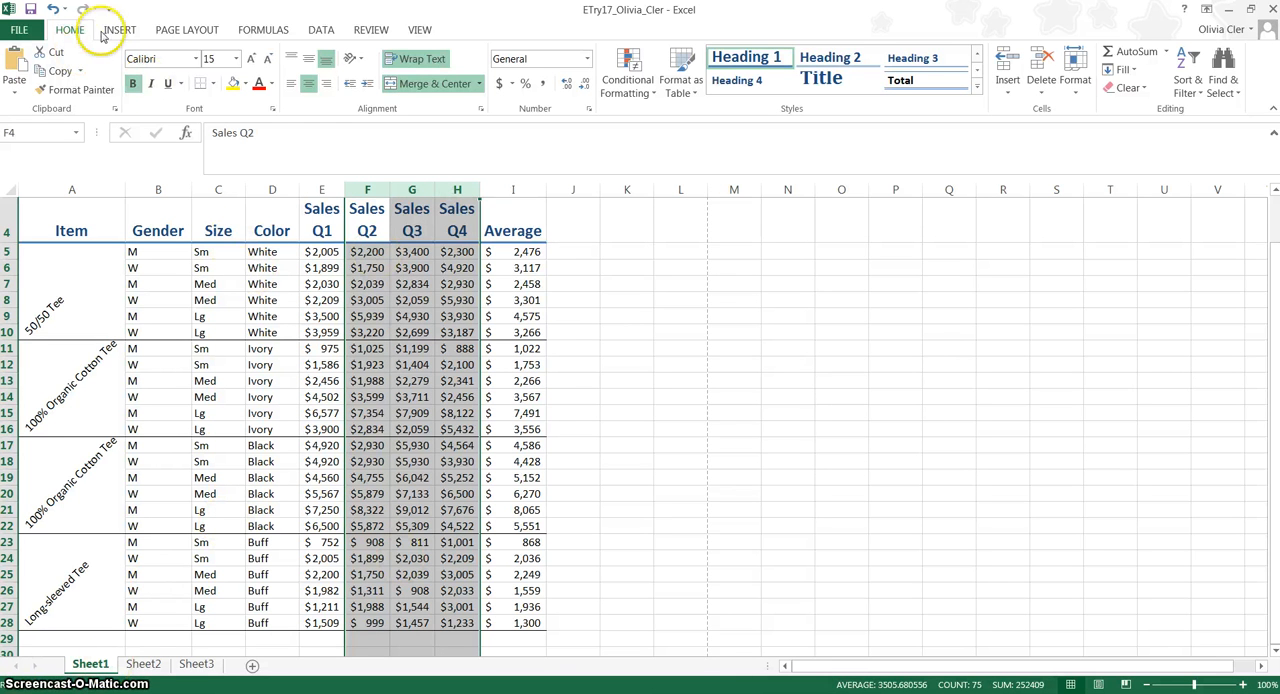
pyautogui.click(1076, 92)
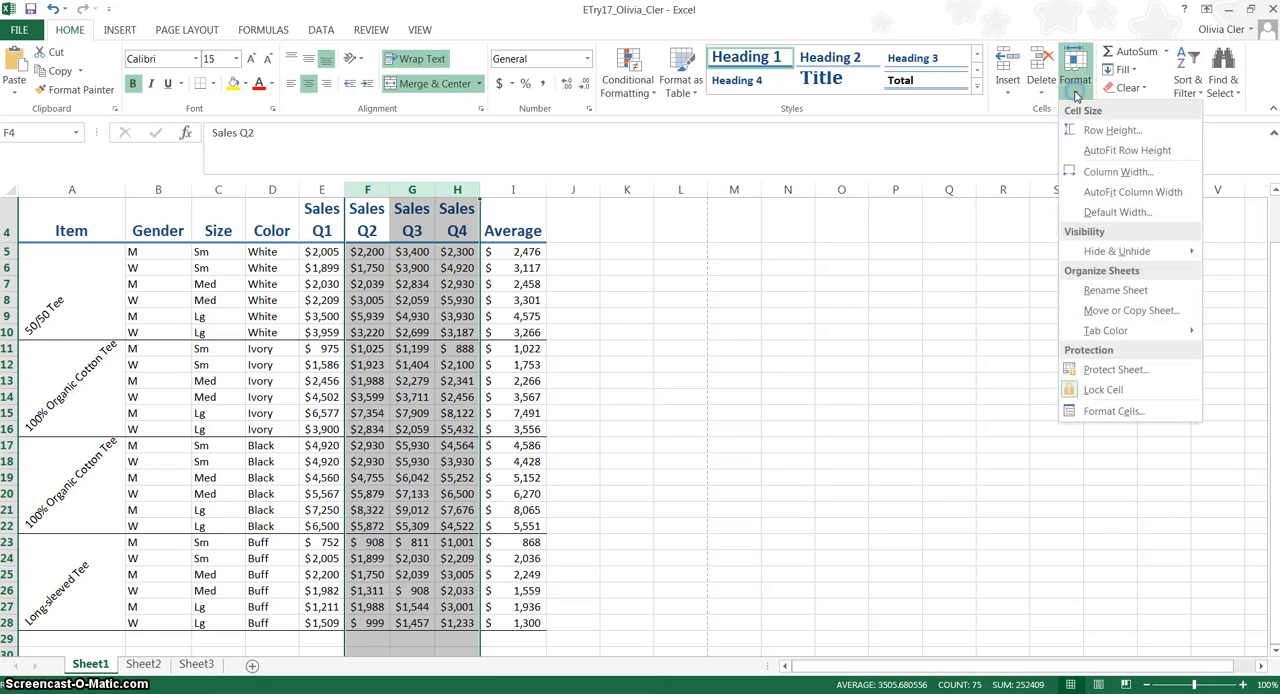
pyautogui.click(1080, 192)
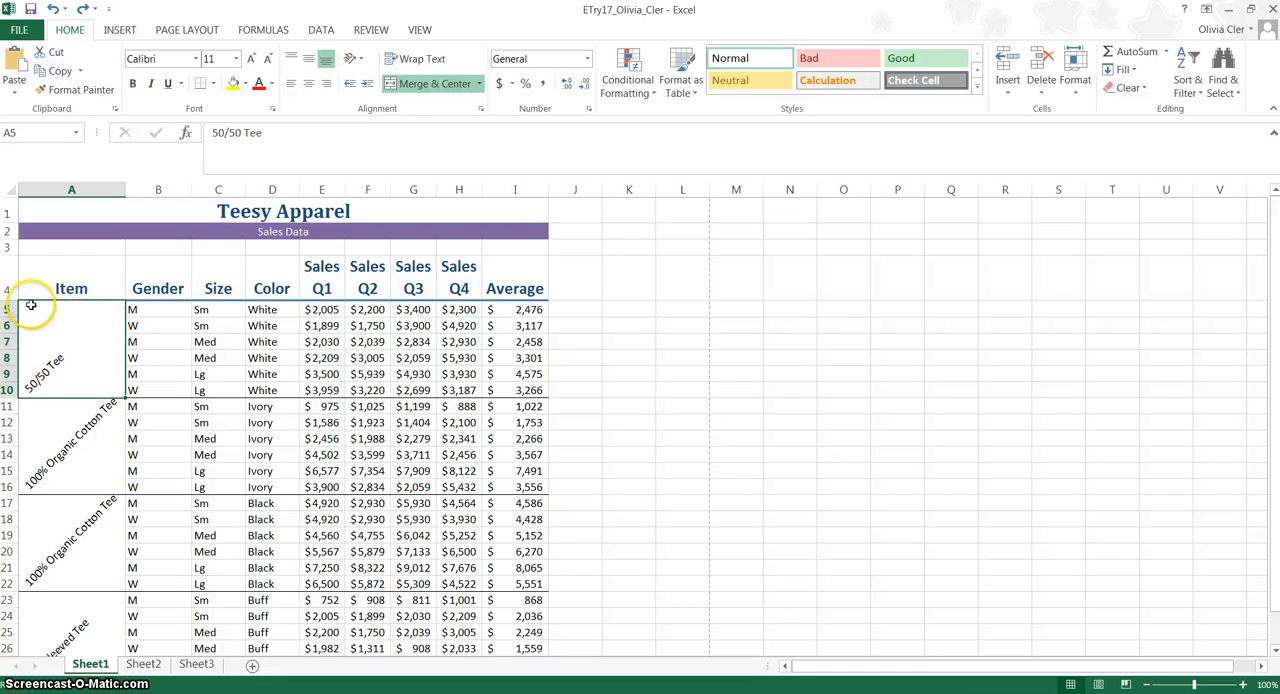
# Middle-align and center the angled item labels in the merged column A cells.
pyautogui.click(309, 64)
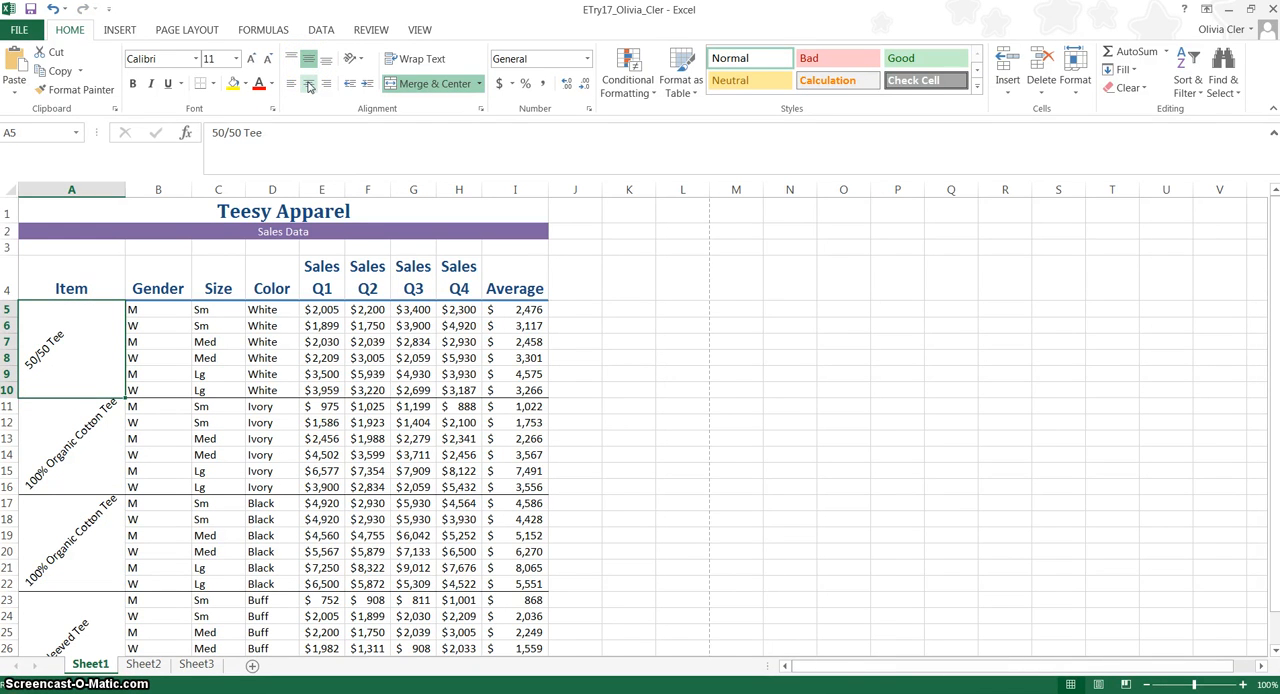
pyautogui.click(310, 85)
pyautogui.click(87, 360)
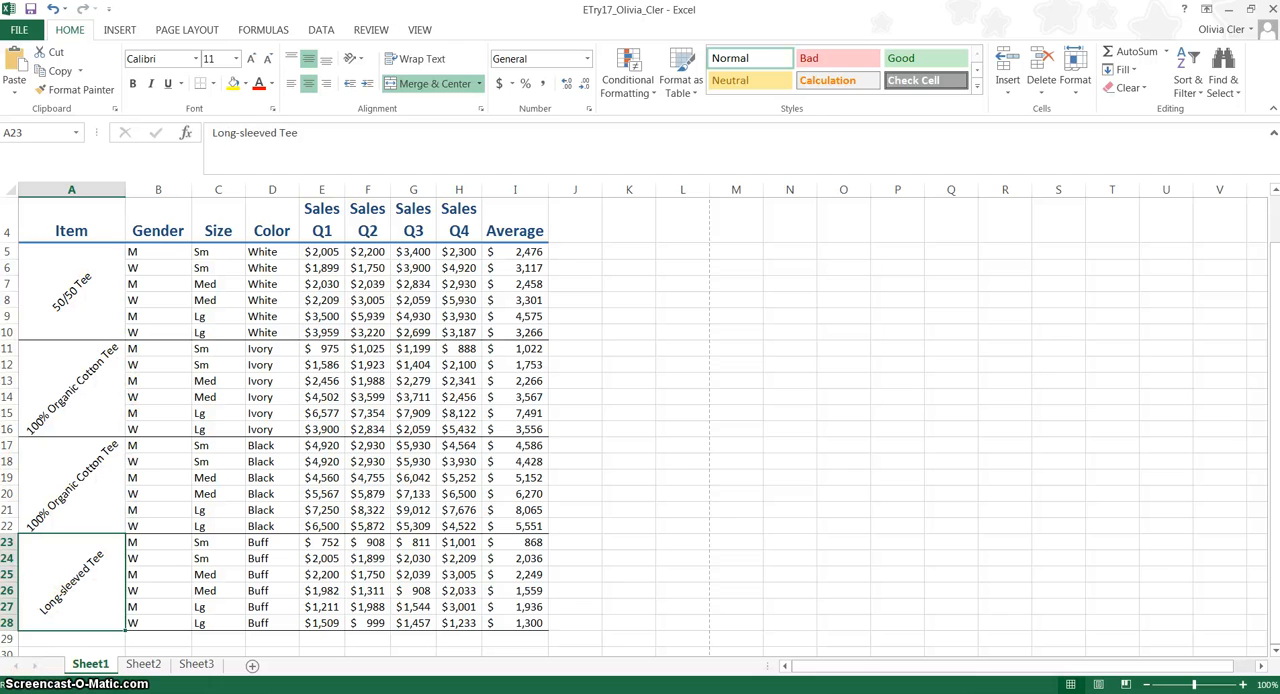
pyautogui.hotkey('ctrl', 'Home')
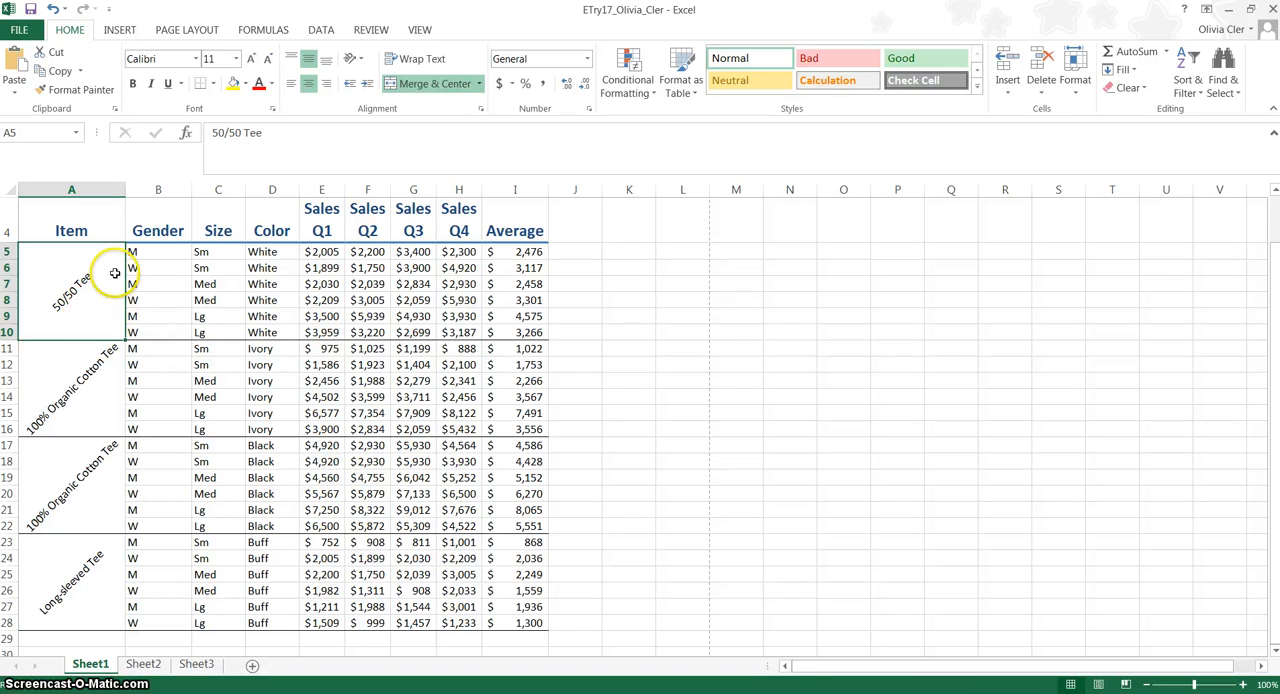
# Apply the 60% - Accent1 cell style to the merged 50/50 Tee label cell.
pyautogui.click(977, 86)
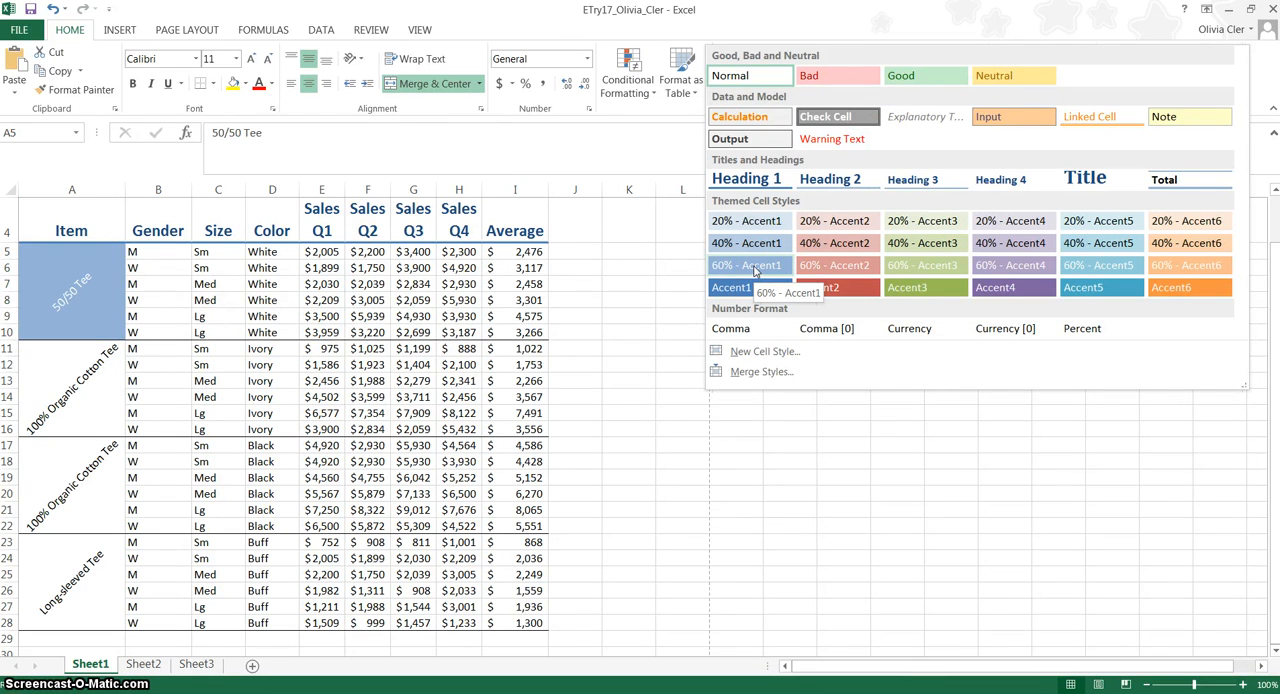
pyautogui.click(755, 268)
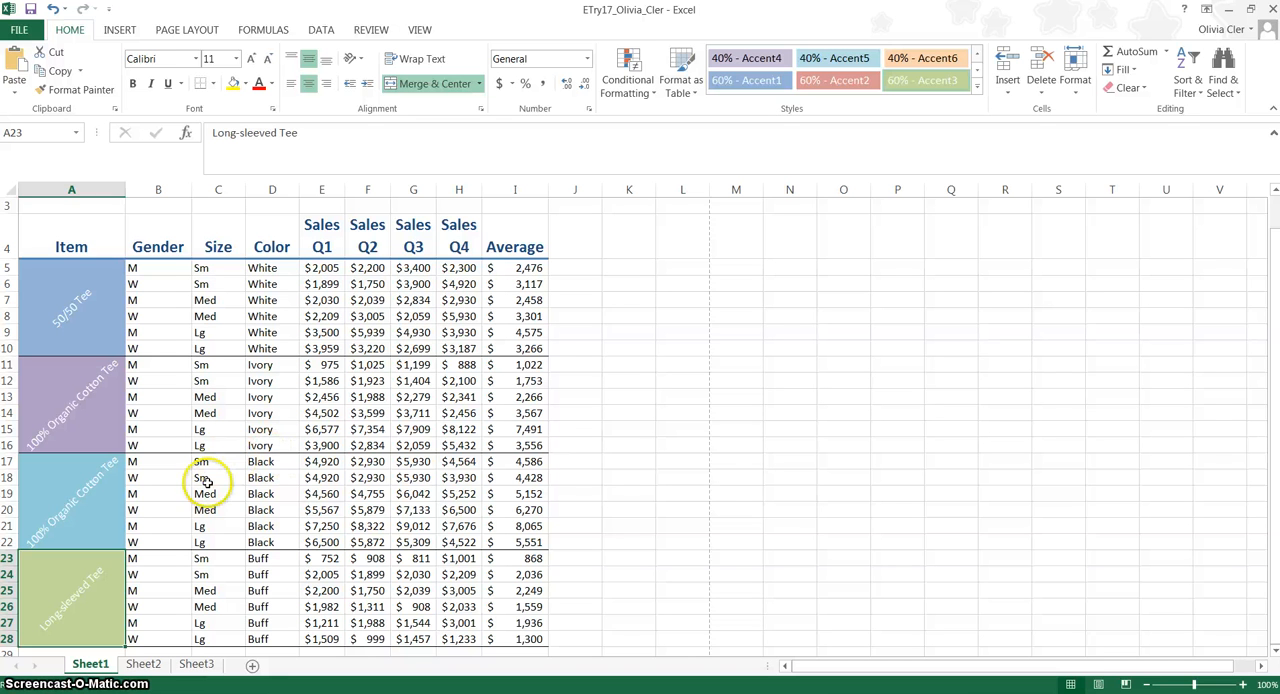
pyautogui.click(257, 622)
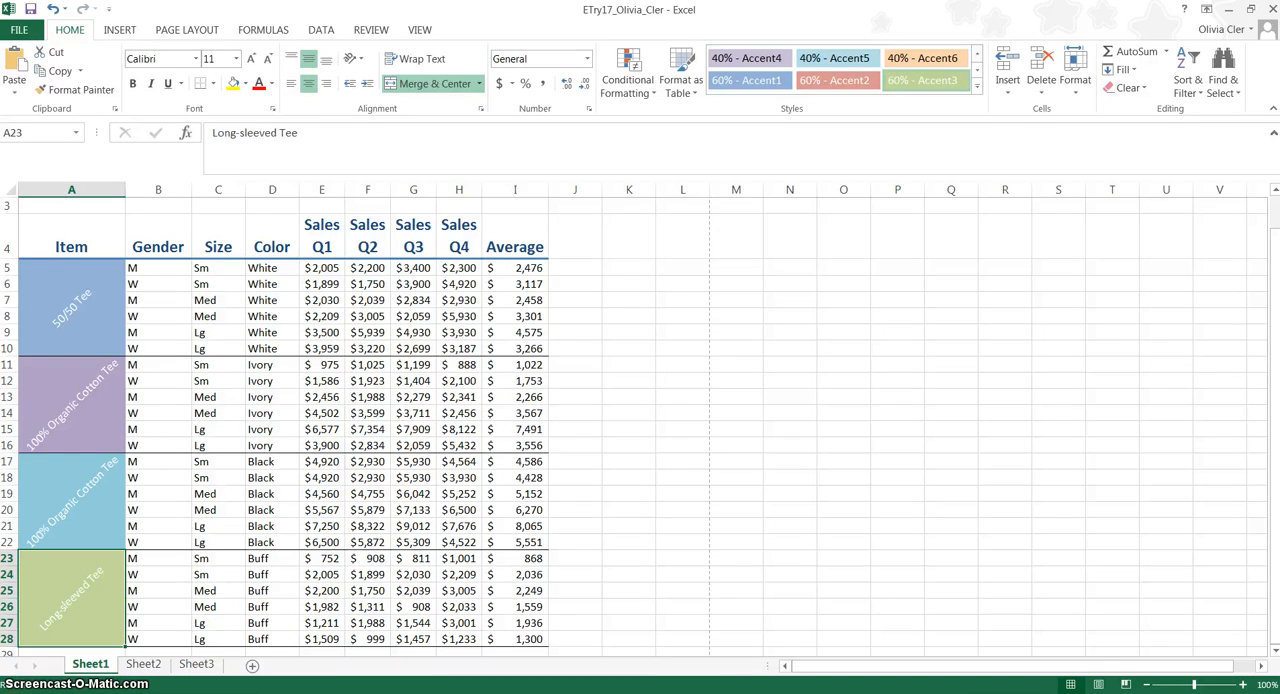